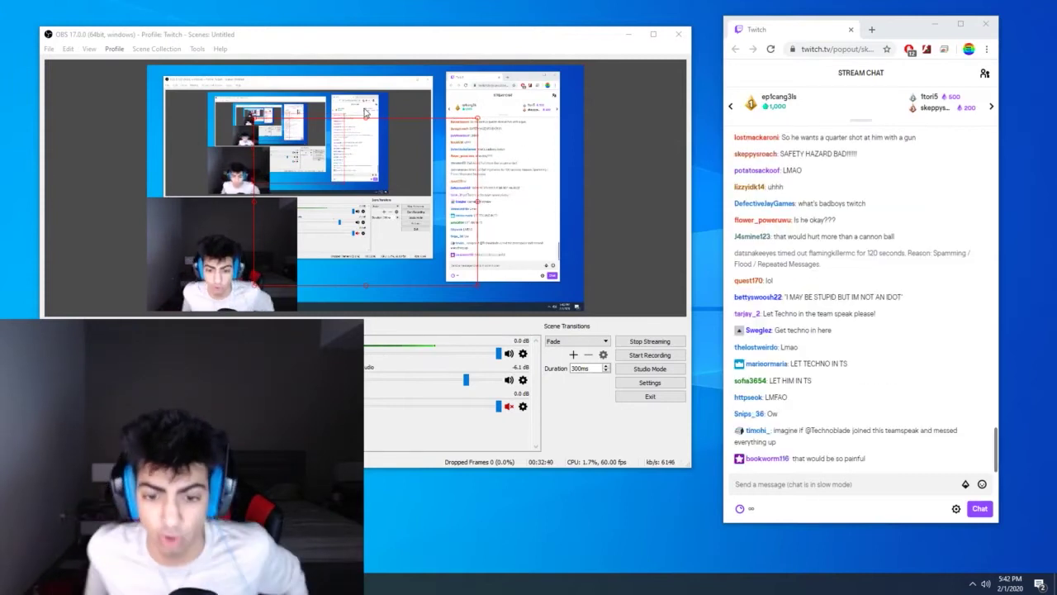
Step: Select the facecam source and drag it past the left edge of the canvas
click(209, 258)
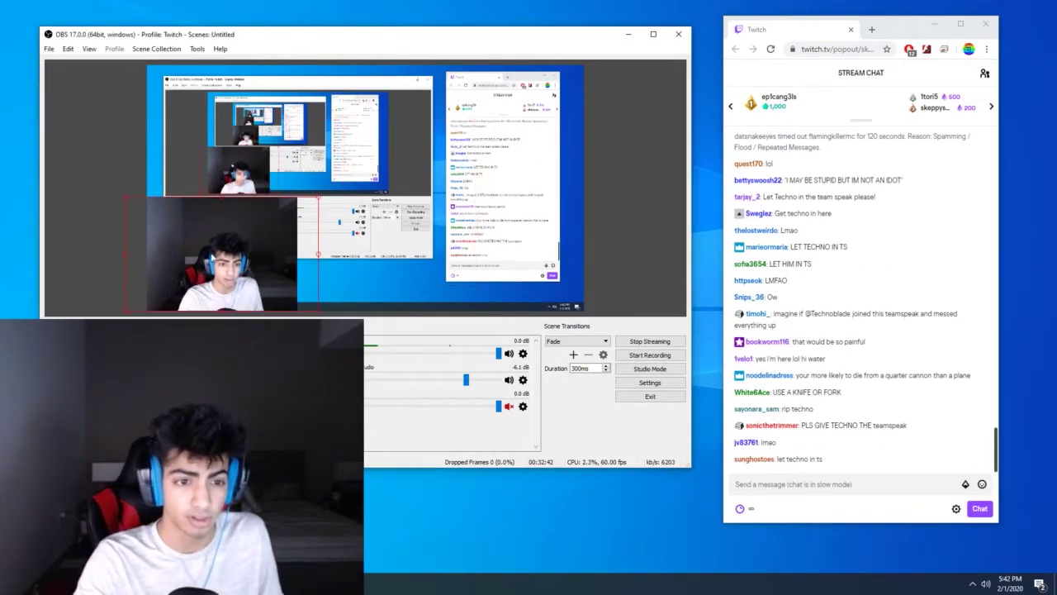
drag(210, 258, 106, 239)
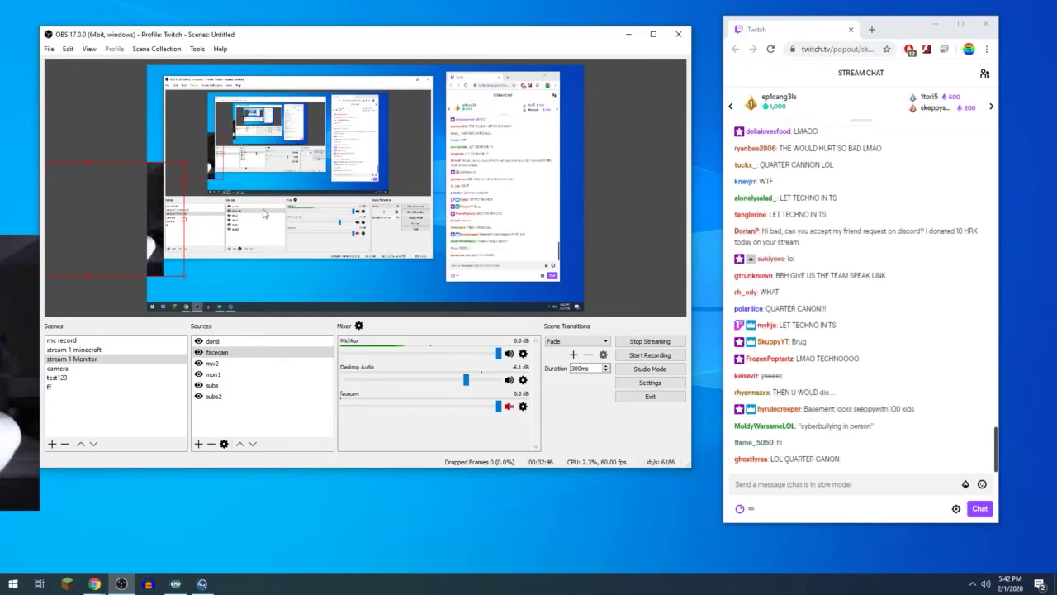
drag(161, 235, 98, 230)
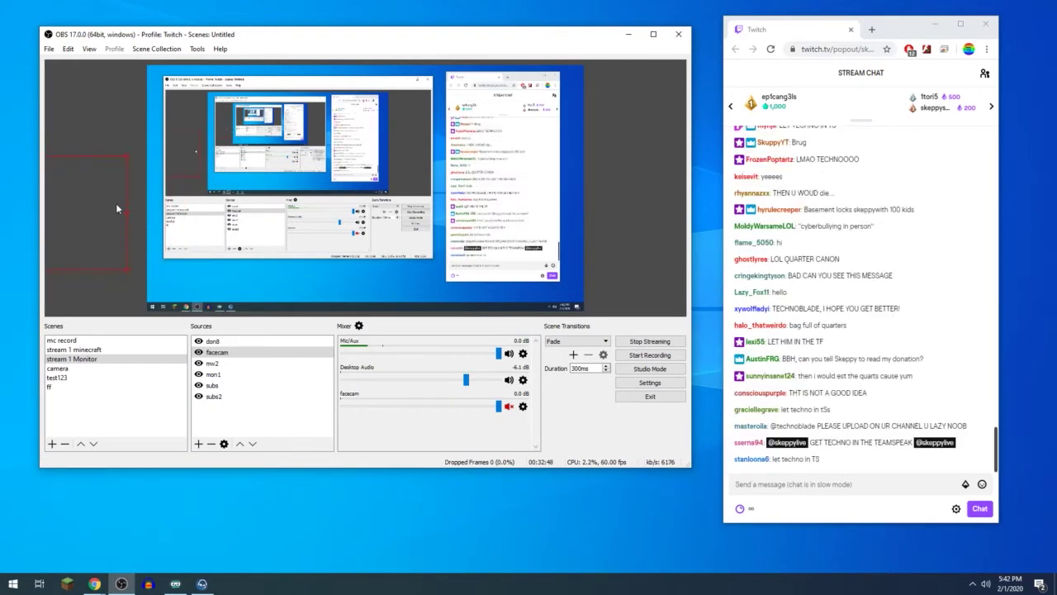